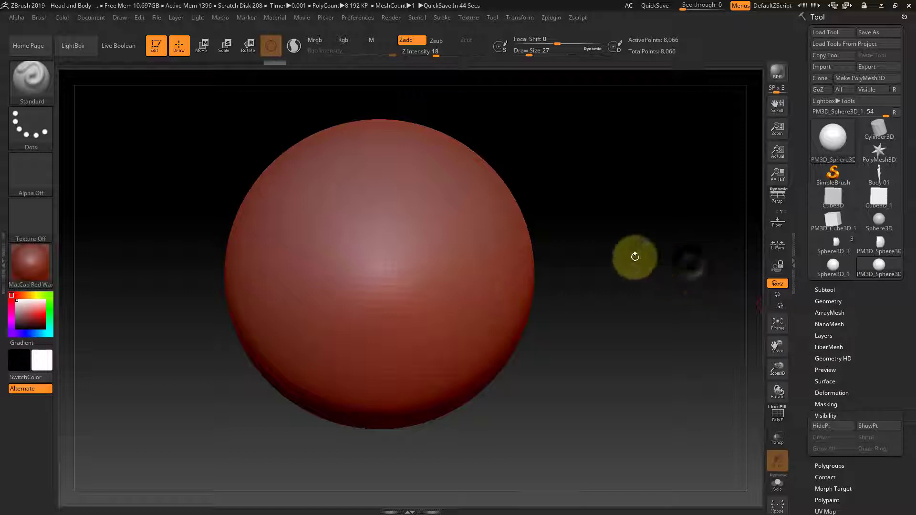
- Hold Ctrl to bring up the MaskRect masking brush on the sphere
key("ctrl")
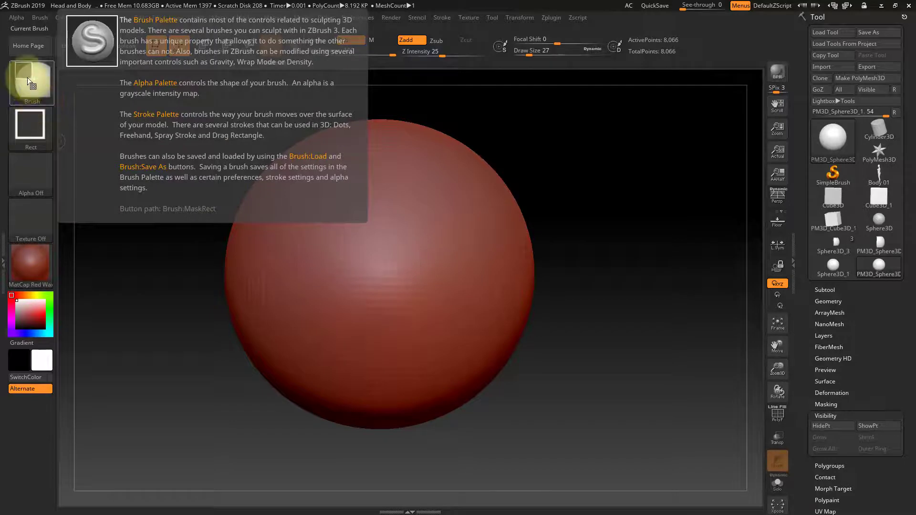
- Swap the masking brush to MaskLasso from the brush Quick Pick
left_click(27, 77)
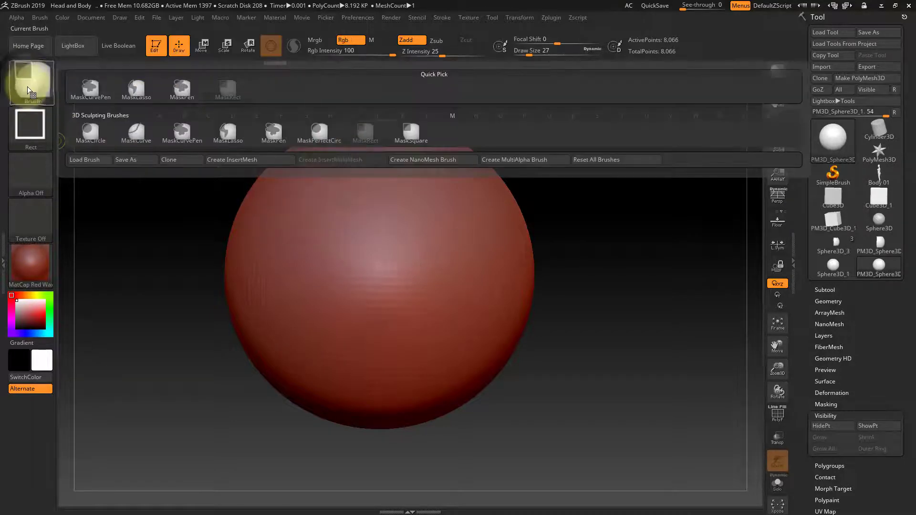
left_click(39, 93)
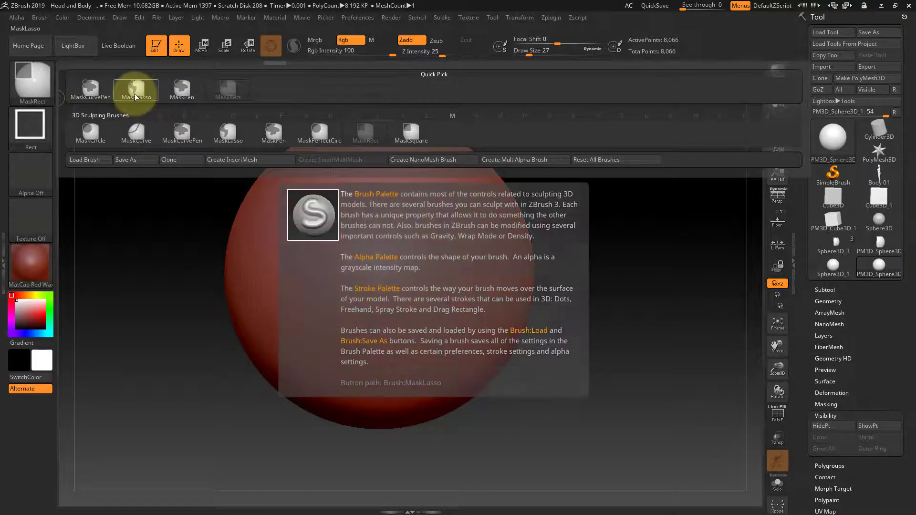
left_click(134, 94)
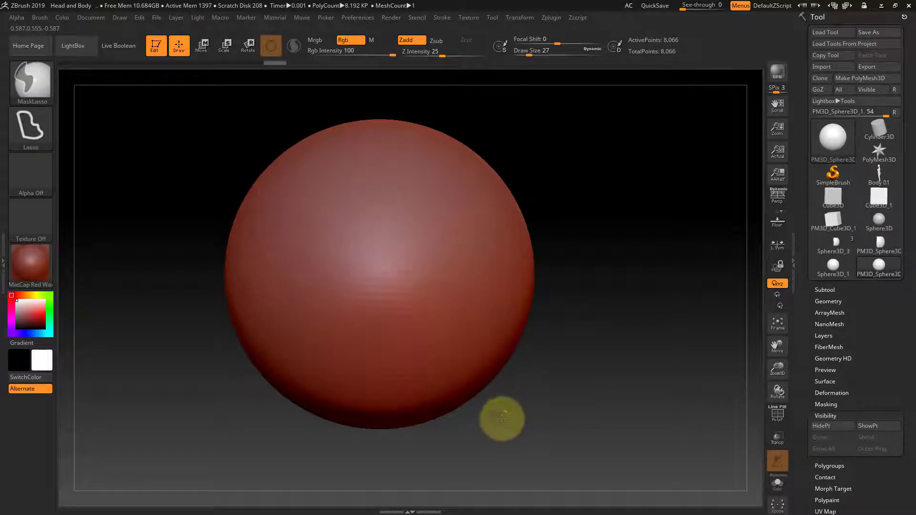
- Lasso-mask a large patch across the middle of the sphere
mouse_move(502, 419)
left_mouse_down("ctrl")
mouse_move(420, 157)
mouse_move(562, 372)
left_mouse_up("ctrl")
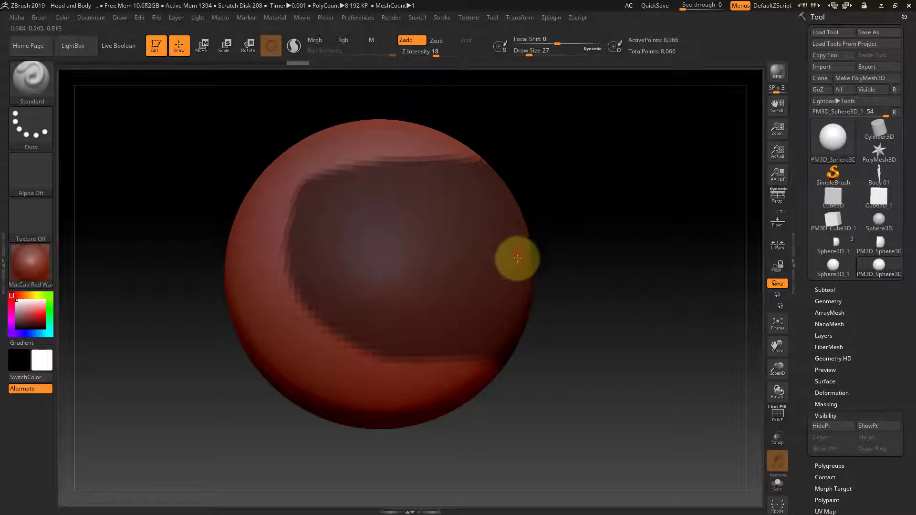
left_click(819, 301)
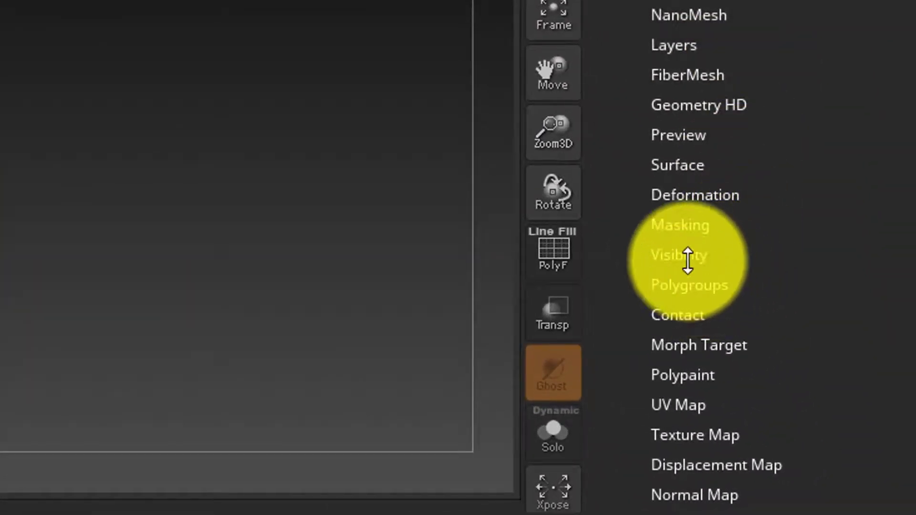
- Hide all unmasked points with HidePt, leaving the masked patch at 2,512 points
left_click(688, 260)
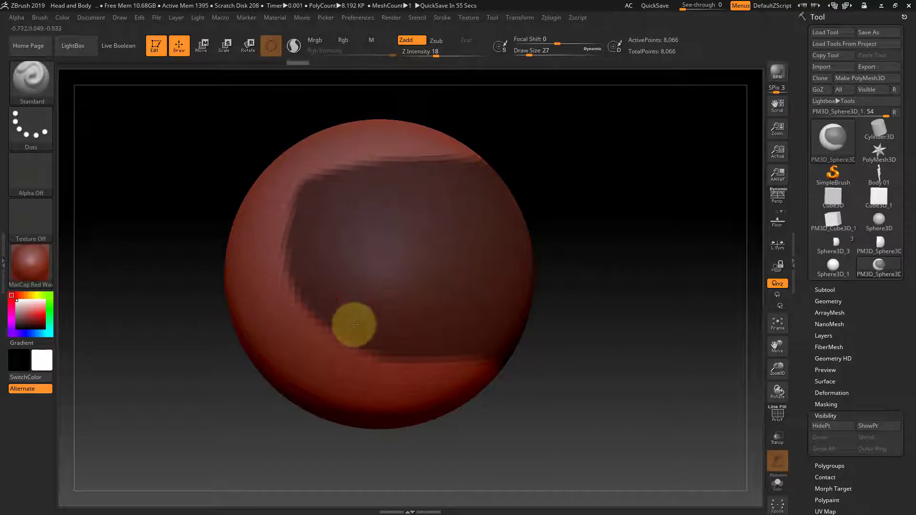
left_click(831, 428)
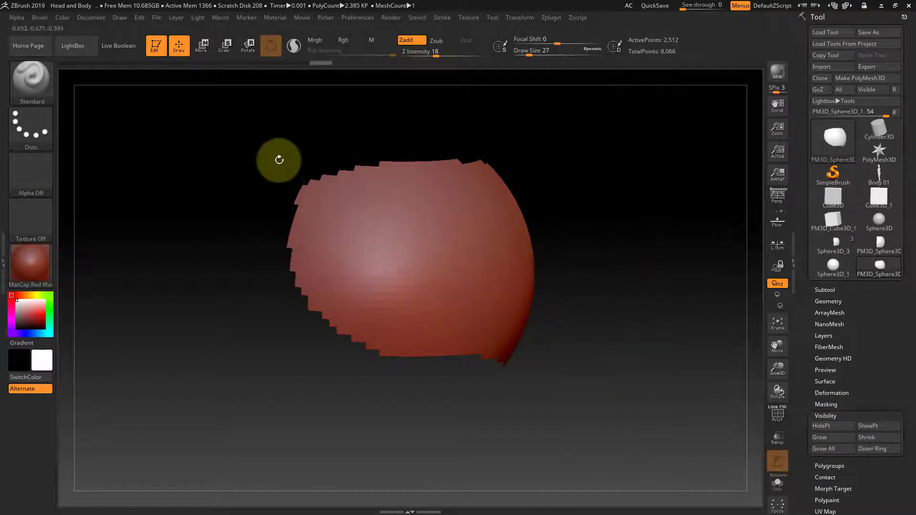
- Build ClayBuildup ridges on the isolated patch, then restore the whole sphere with ShowPt
key("b")
key("c")
key("b")
mouse_move(515, 124)
left_mouse_down()
mouse_move(527, 78)
mouse_move(449, 172)
left_mouse_up()
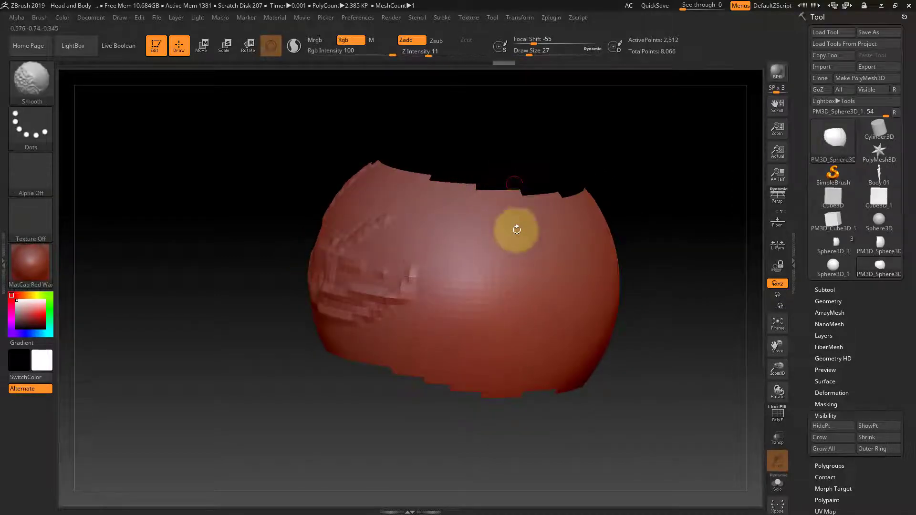
left_click_drag(510, 225, 514, 306)
left_click_drag(461, 189, 535, 194)
mouse_move(417, 202)
left_mouse_down()
mouse_move(552, 245)
mouse_move(488, 199)
left_mouse_up()
mouse_move(643, 215)
left_mouse_down()
mouse_move(384, 170)
mouse_move(431, 390)
mouse_move(457, 348)
mouse_move(637, 246)
left_mouse_up()
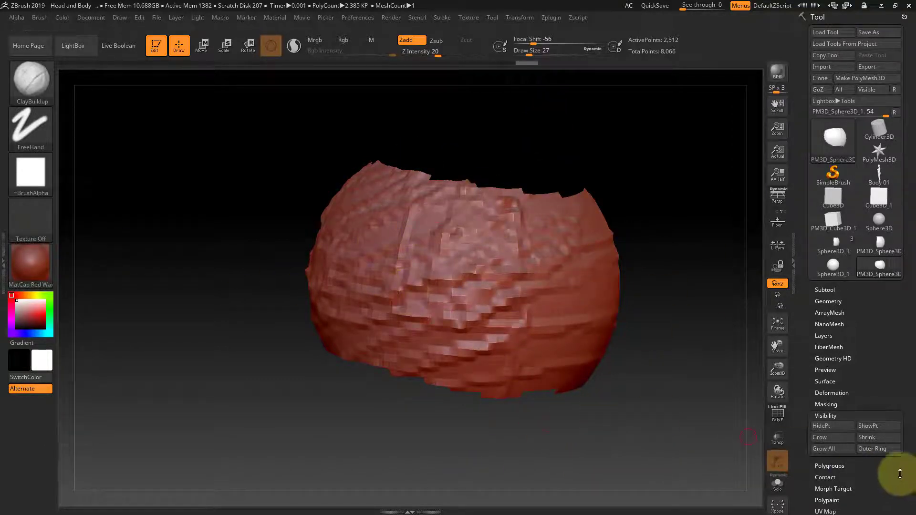
left_click(883, 427)
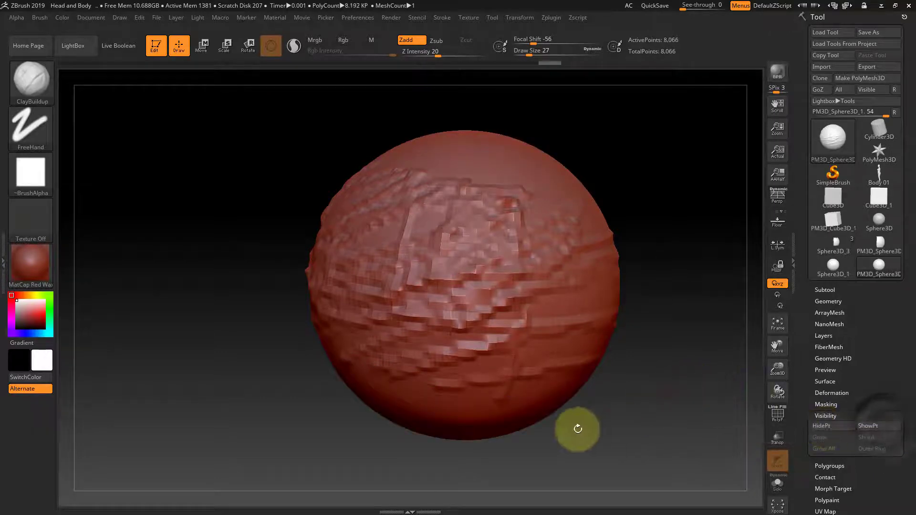
- Turn the sculpted sphere to view another side
mouse_move(526, 449)
left_mouse_down()
mouse_move(558, 456)
mouse_move(562, 446)
mouse_move(543, 441)
left_mouse_up()
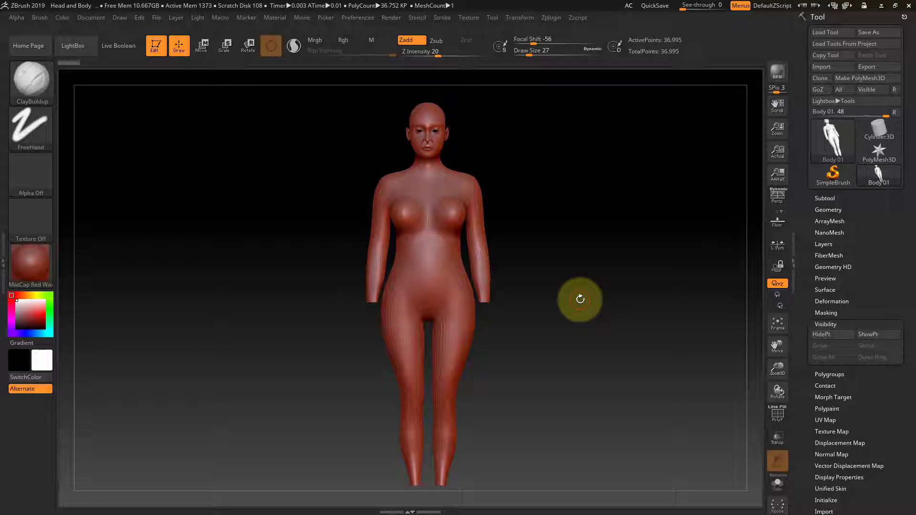
mouse_move(571, 283)
left_mouse_down()
mouse_move(516, 289)
mouse_move(624, 260)
left_mouse_up()
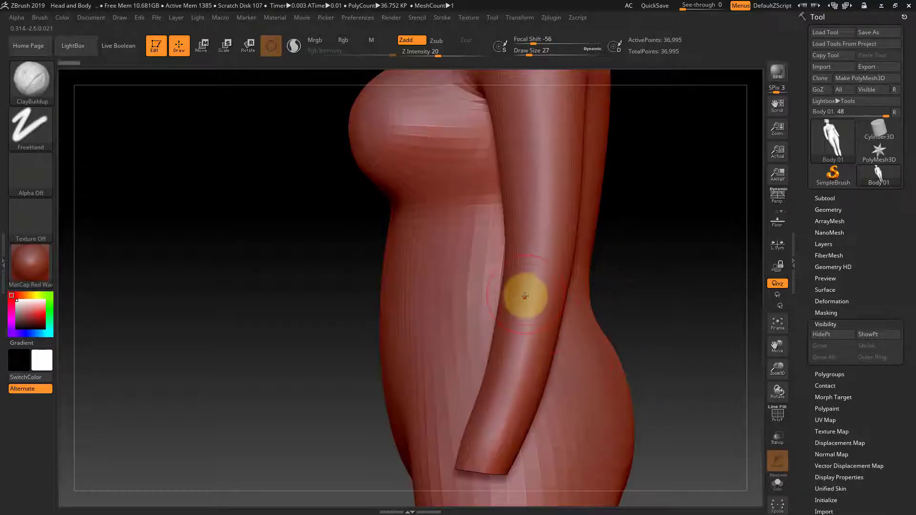
mouse_move(450, 229)
left_mouse_down()
mouse_move(454, 356)
mouse_move(447, 305)
mouse_move(415, 249)
mouse_move(419, 353)
left_mouse_up()
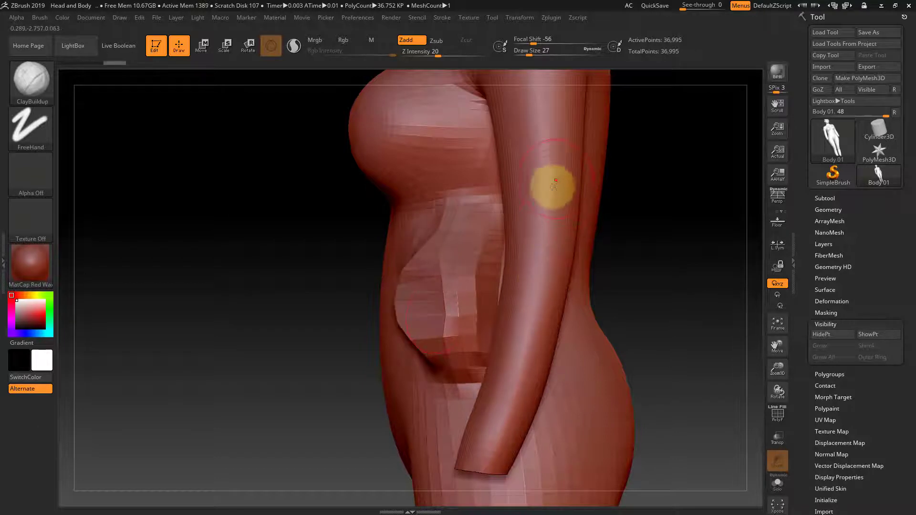
mouse_move(514, 241)
left_mouse_down()
mouse_move(538, 204)
mouse_move(523, 267)
mouse_move(533, 198)
mouse_move(516, 357)
mouse_move(527, 239)
left_mouse_up()
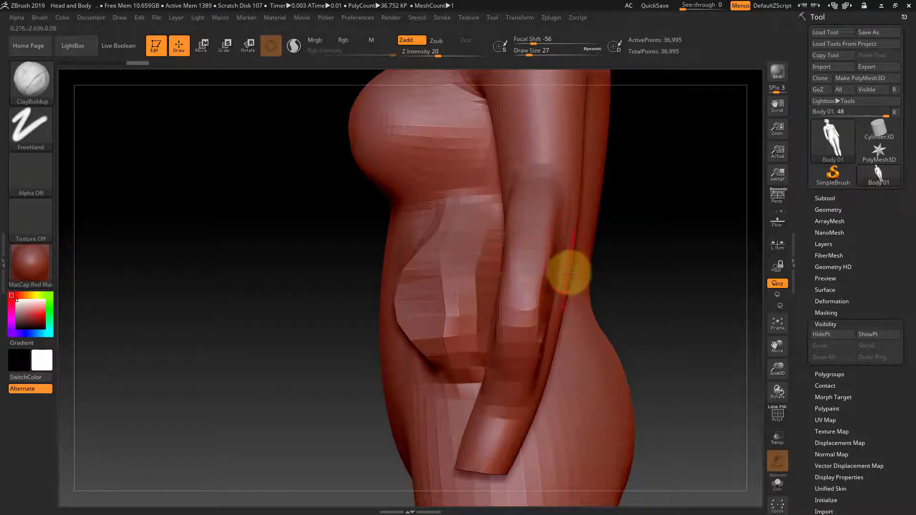
left_click_drag(636, 284, 507, 270)
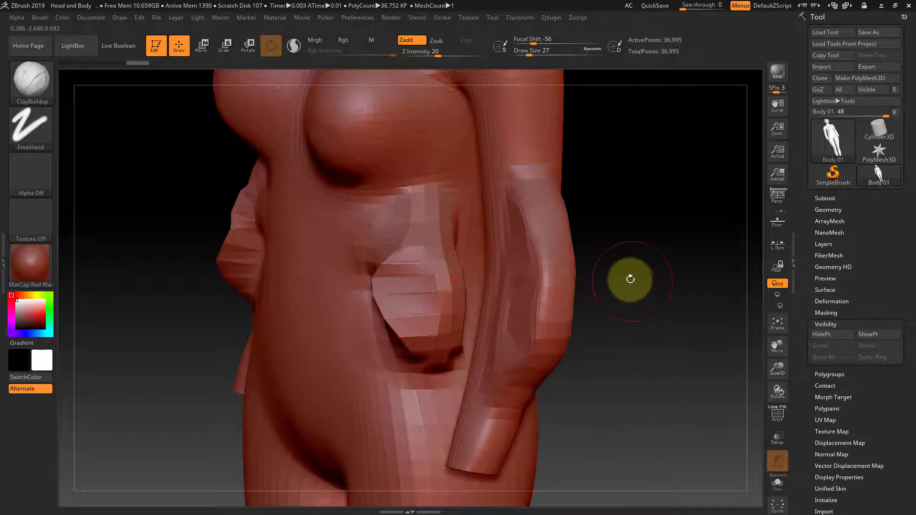
left_click_drag(641, 275, 646, 274, "shift")
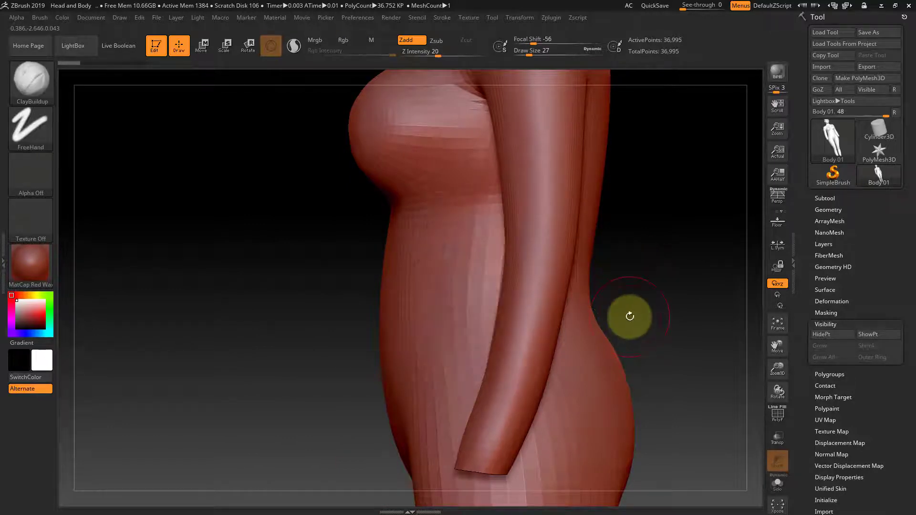
left_click_drag(695, 333, 676, 312, "shift")
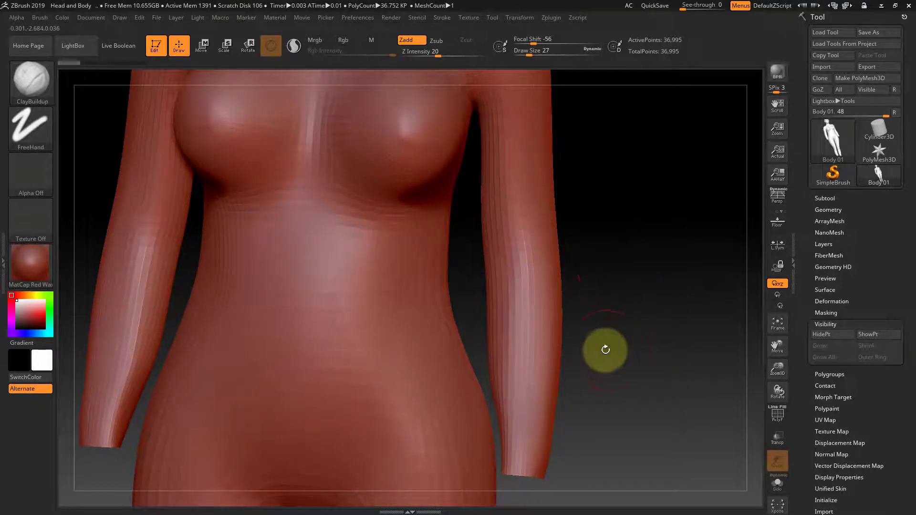
mouse_move(613, 250)
left_mouse_down()
mouse_move(585, 255)
mouse_move(556, 280)
mouse_move(636, 282)
mouse_move(649, 271)
left_mouse_up()
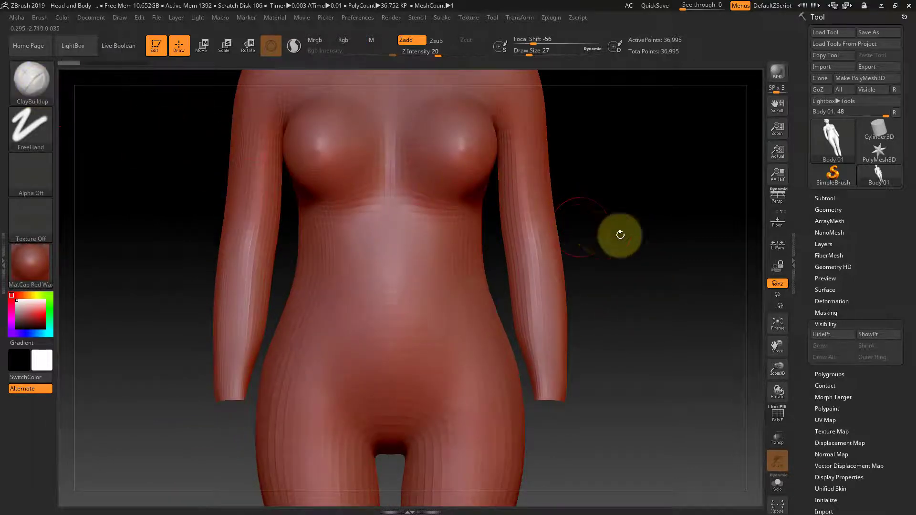
key("ctrl")
left_click(38, 84, "ctrl")
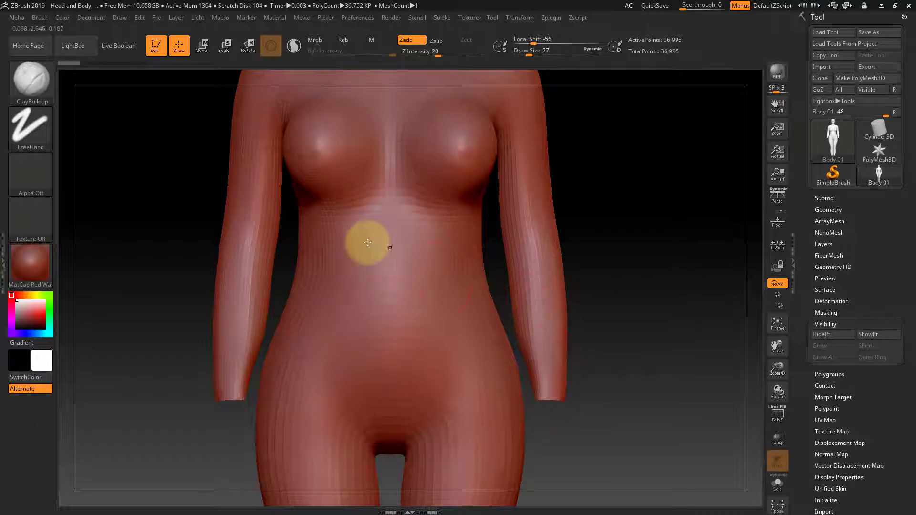
- Lasso-mask the right forearm, rotating the body to check and extend the mask
key("ctrl")
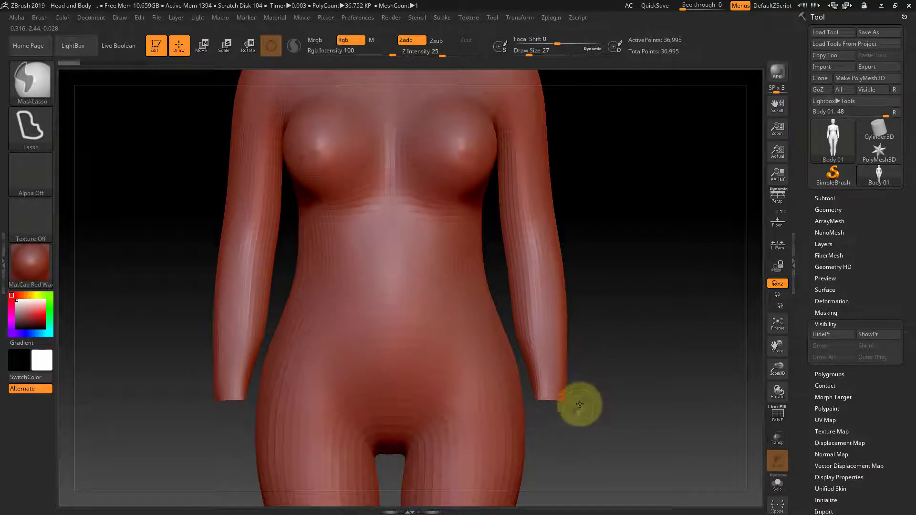
mouse_move(579, 405)
left_mouse_down("ctrl")
mouse_move(500, 165)
mouse_move(493, 236)
mouse_move(535, 396)
mouse_move(556, 409)
mouse_move(548, 401)
left_mouse_up("ctrl")
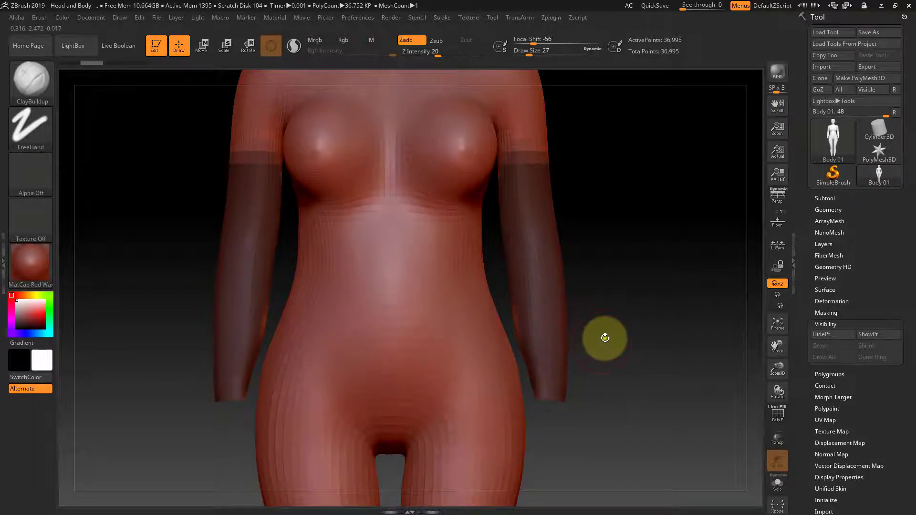
mouse_move(606, 334)
left_mouse_down()
mouse_move(607, 343)
mouse_move(595, 347)
left_mouse_up()
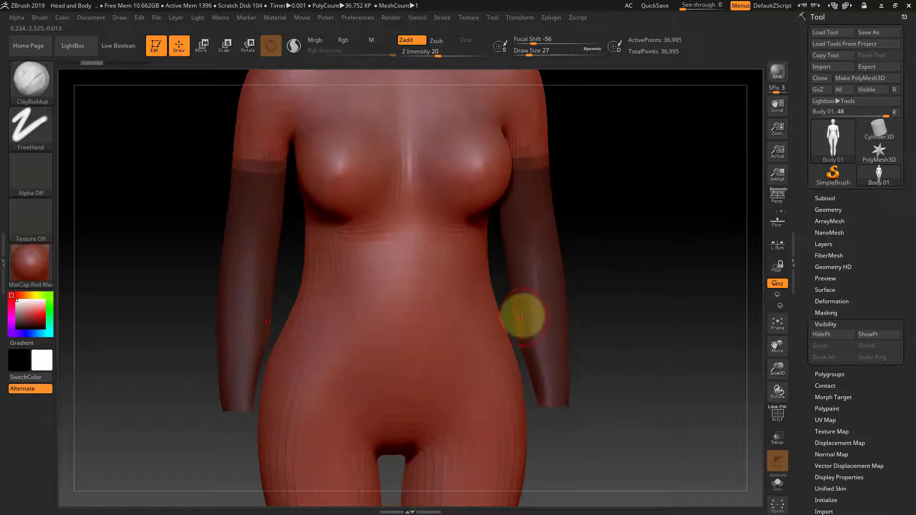
key("ctrl")
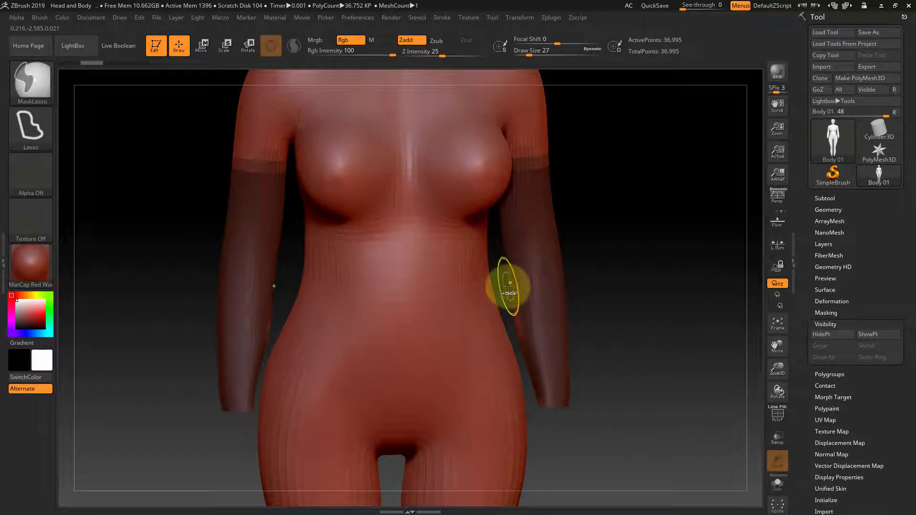
mouse_move(508, 286)
left_mouse_down("ctrl")
mouse_move(536, 303)
mouse_move(537, 347)
left_mouse_up("ctrl")
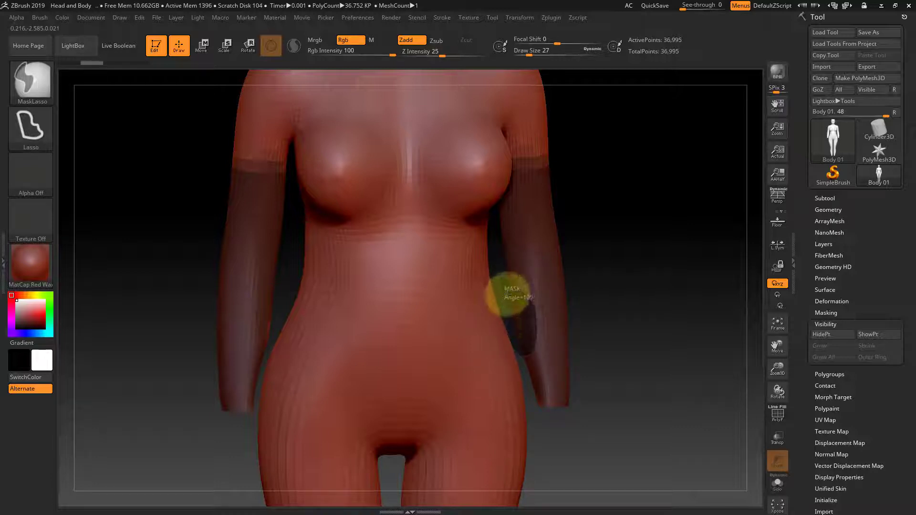
left_click_drag(508, 321, 504, 298, "ctrl")
- Close in on the flank, remove stray mask at the torso edge, and zoom back out
mouse_move(640, 326)
left_mouse_down()
mouse_move(613, 328)
mouse_move(609, 342)
left_mouse_up()
mouse_move(636, 343)
right_mouse_down("ctrl")
mouse_move(671, 378)
mouse_move(654, 364)
right_mouse_up("ctrl")
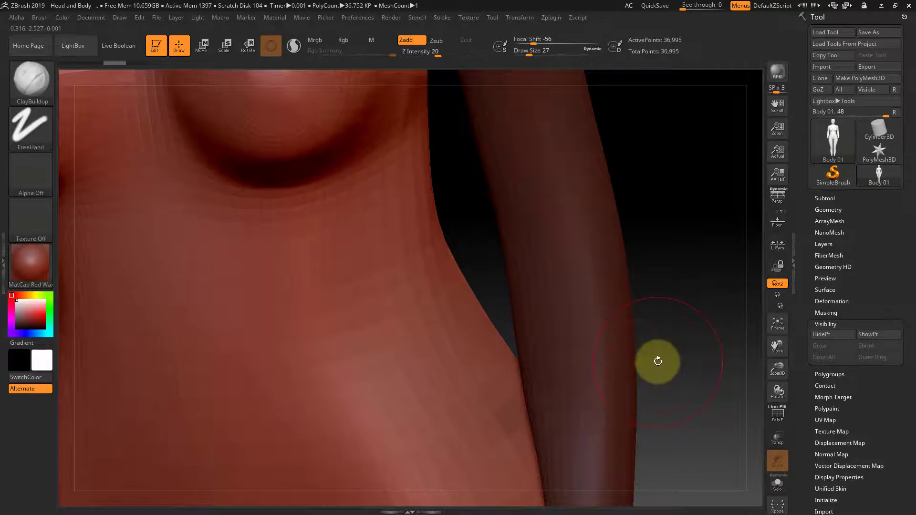
mouse_move(657, 352)
left_mouse_down()
mouse_move(617, 250)
mouse_move(498, 300)
left_mouse_up()
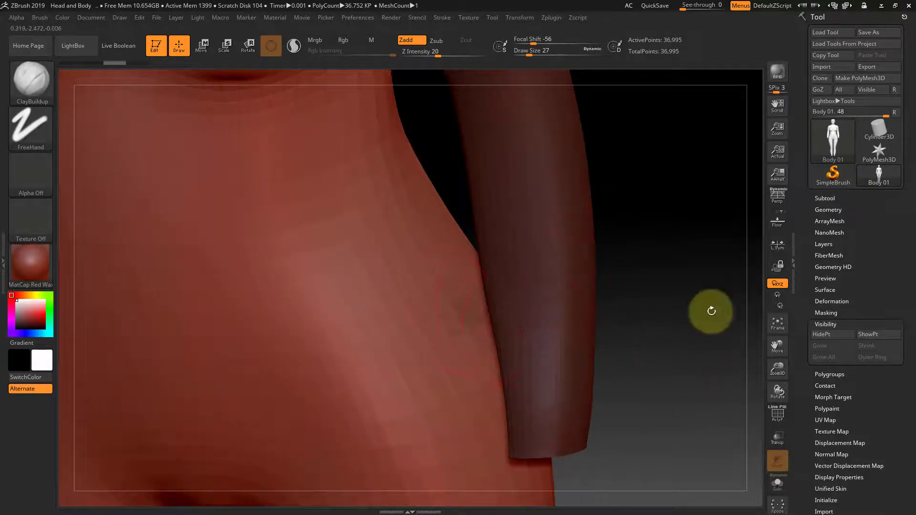
mouse_move(696, 305)
left_mouse_down()
mouse_move(684, 337)
mouse_move(467, 320)
left_mouse_up()
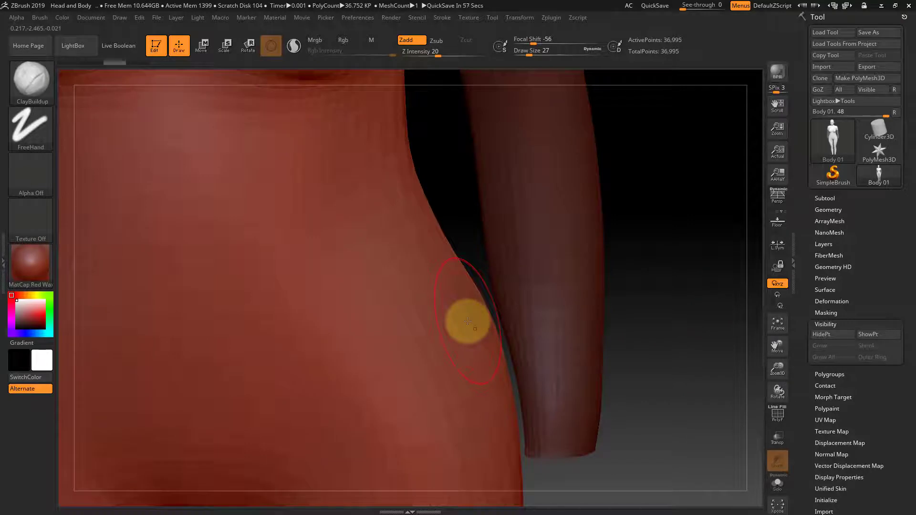
key("ctrl")
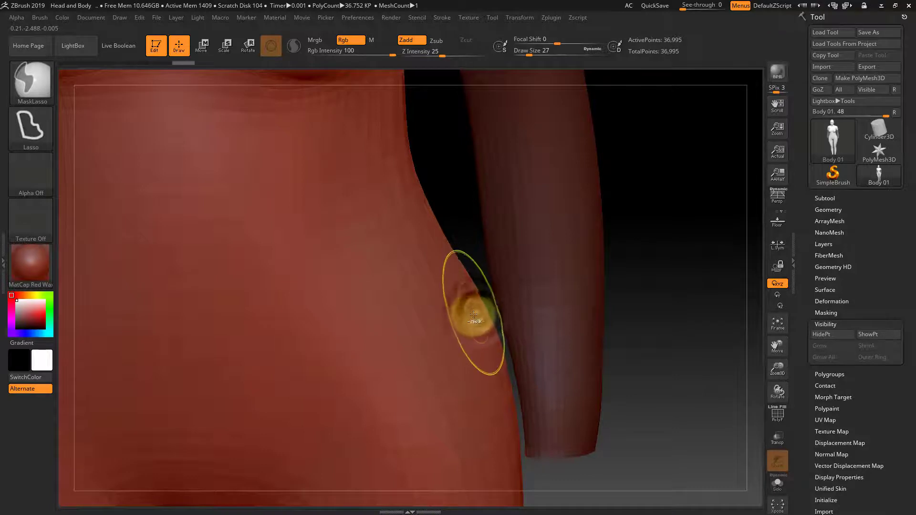
left_click_drag(477, 313, 469, 312)
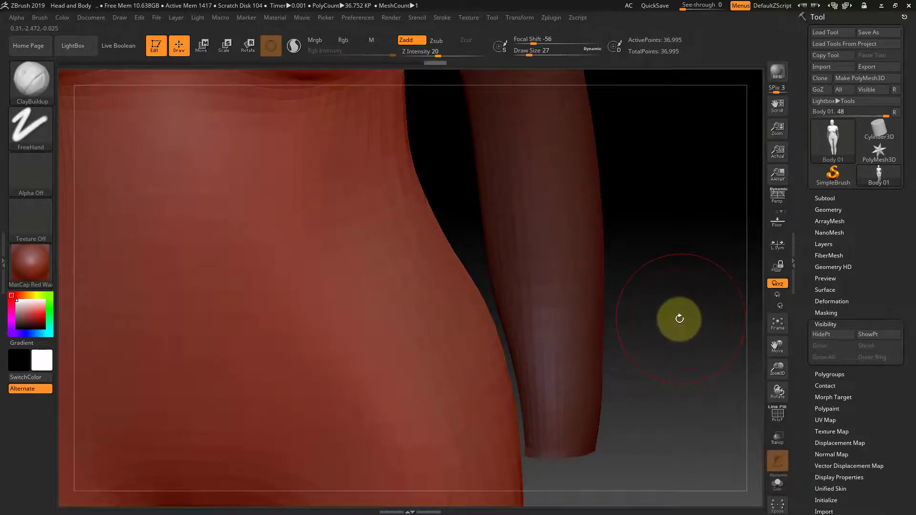
mouse_move(672, 313)
left_mouse_down("alt")
mouse_move(506, 348)
mouse_move(554, 339)
left_mouse_up("alt")
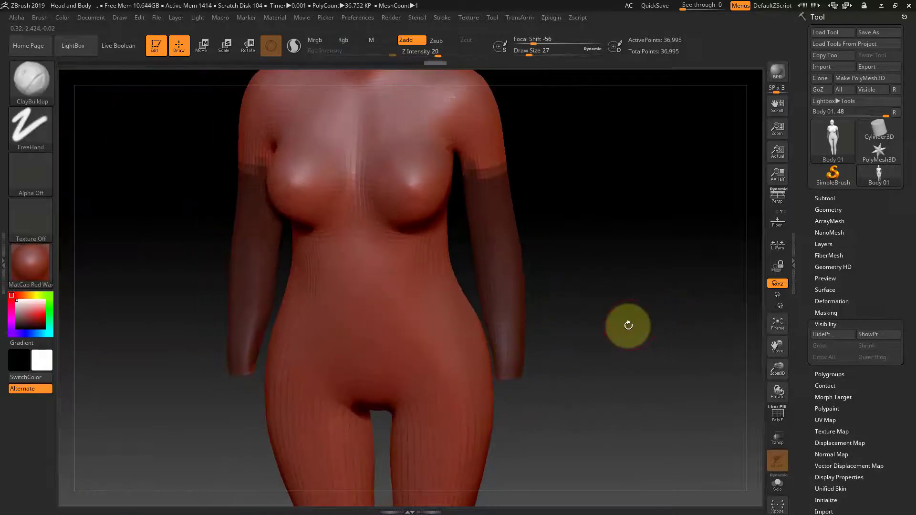
left_click_drag(628, 325, 629, 302)
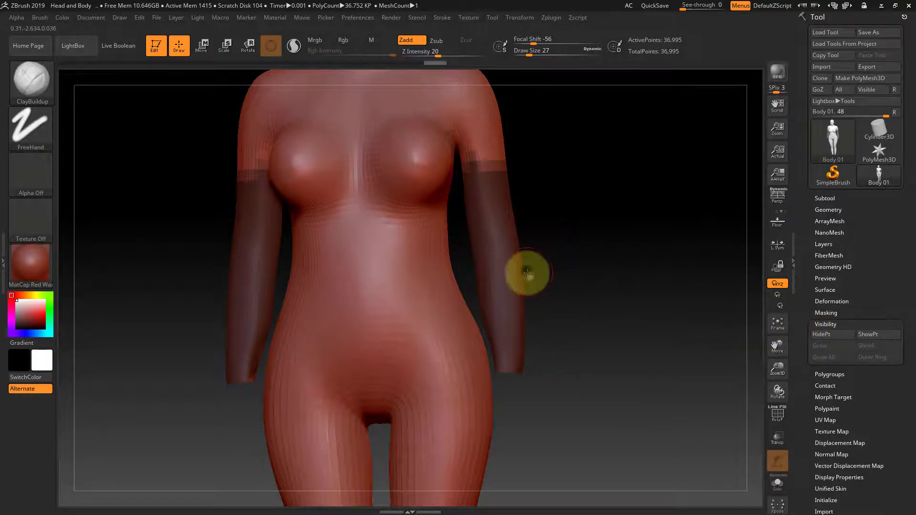
left_click(833, 336)
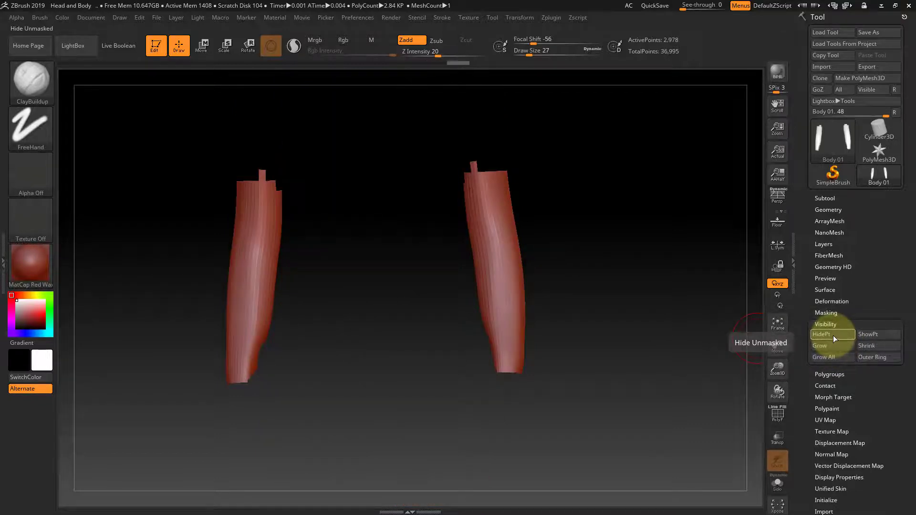
left_click(832, 336)
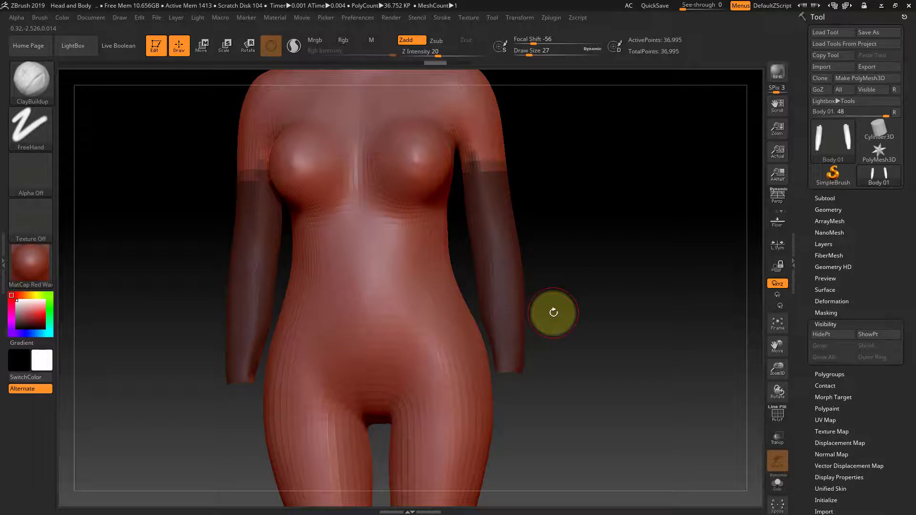
- Invert the mask onto the torso and head, then reframe the whole figure
key("ctrl")
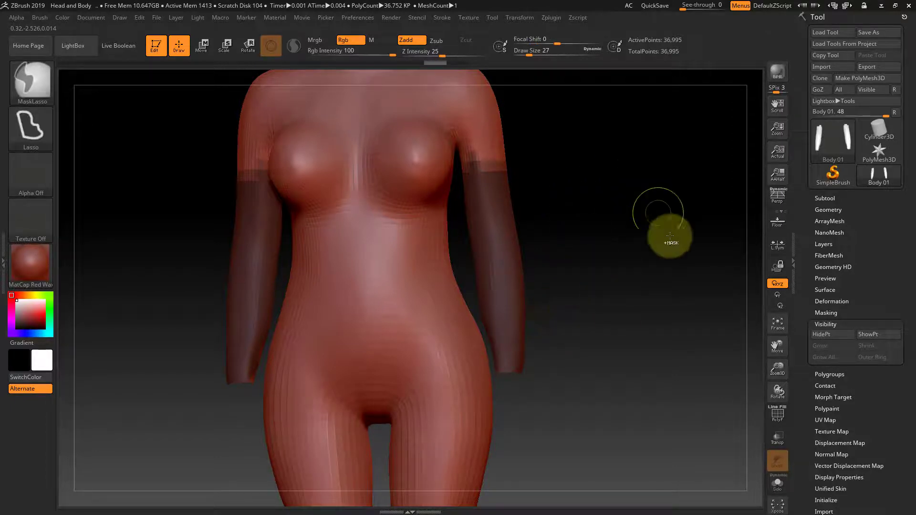
left_click(636, 245, "ctrl")
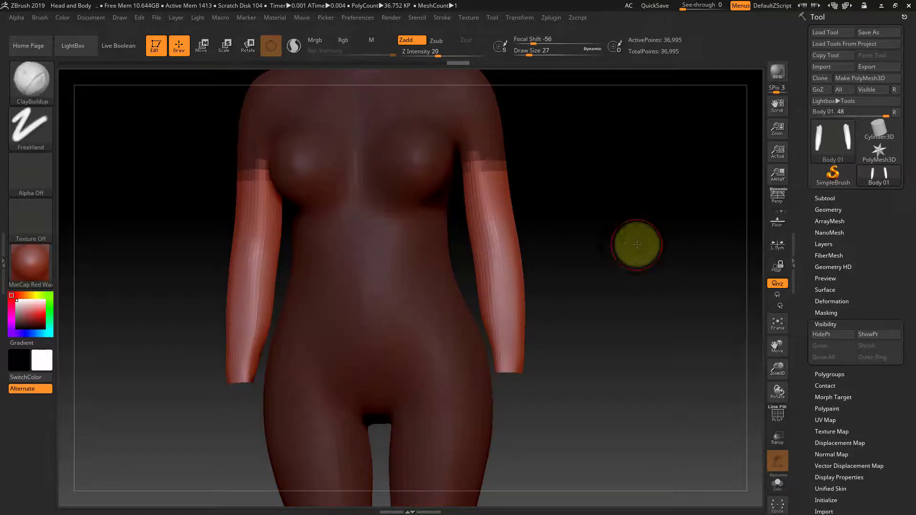
mouse_move(603, 287)
left_mouse_down("alt")
mouse_move(596, 372)
mouse_move(546, 351)
left_mouse_up("alt")
left_click_drag(570, 293, 565, 346, "alt")
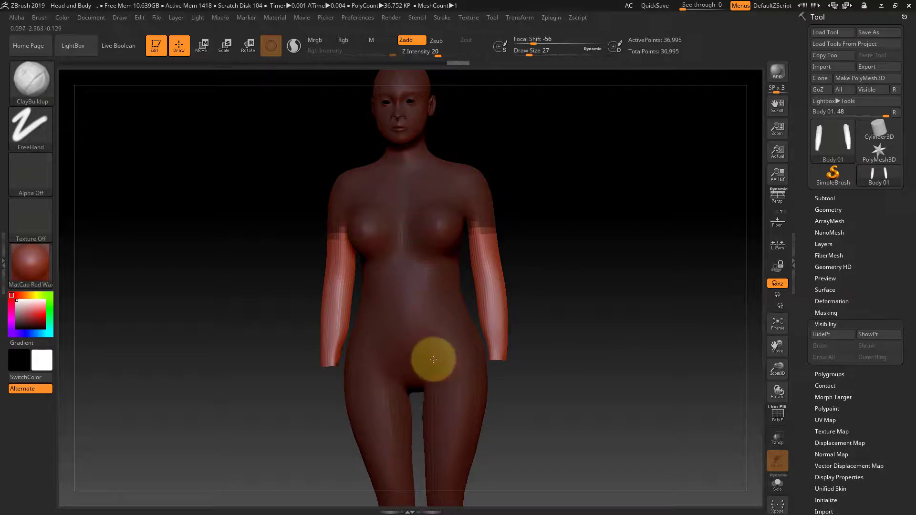
left_click_drag(401, 195, 433, 261)
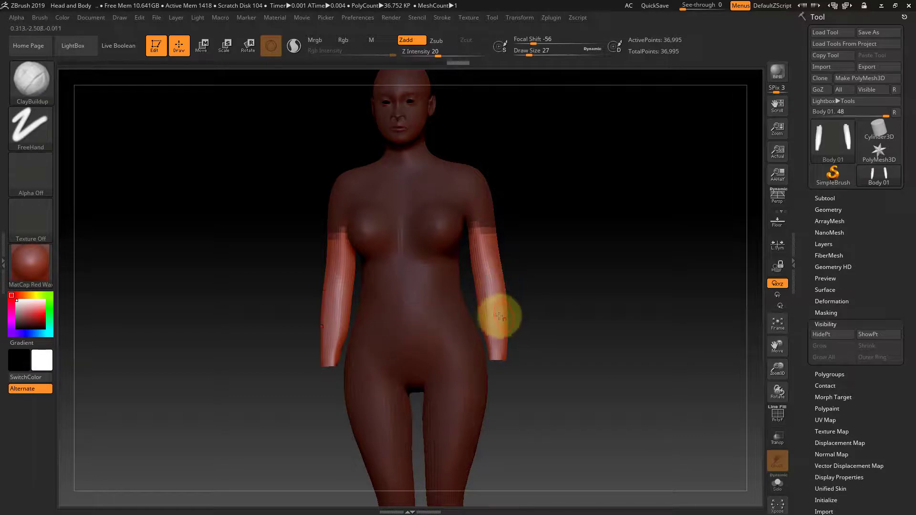
- Hide the forearms with HidePt, then test and undo a ClayBuildup stroke on the torso
left_click(837, 334)
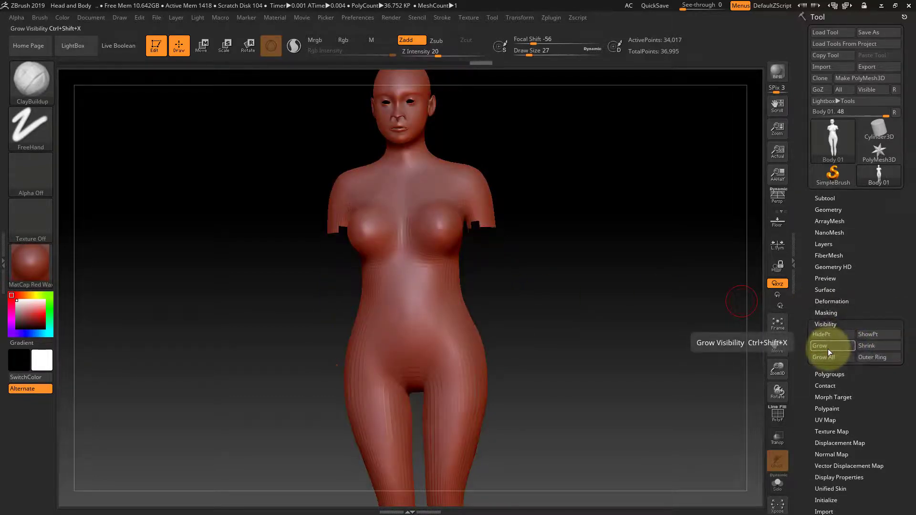
mouse_move(623, 327)
left_mouse_down()
mouse_move(572, 324)
mouse_move(680, 367)
left_mouse_up()
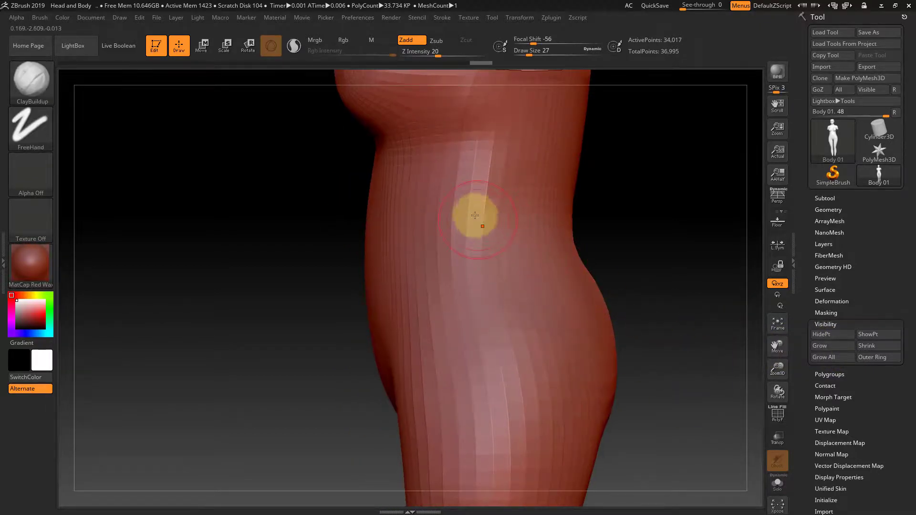
mouse_move(475, 215)
left_mouse_down()
mouse_move(470, 307)
mouse_move(531, 280)
mouse_move(405, 296)
mouse_move(543, 287)
left_mouse_up()
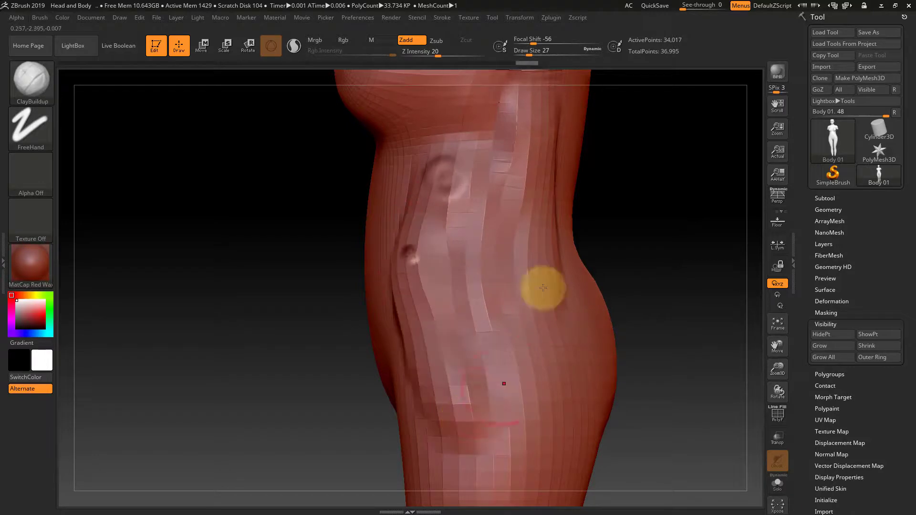
key("ctrl+z")
key("ctrl+z")
key("ctrl+z")
key("ctrl+z")
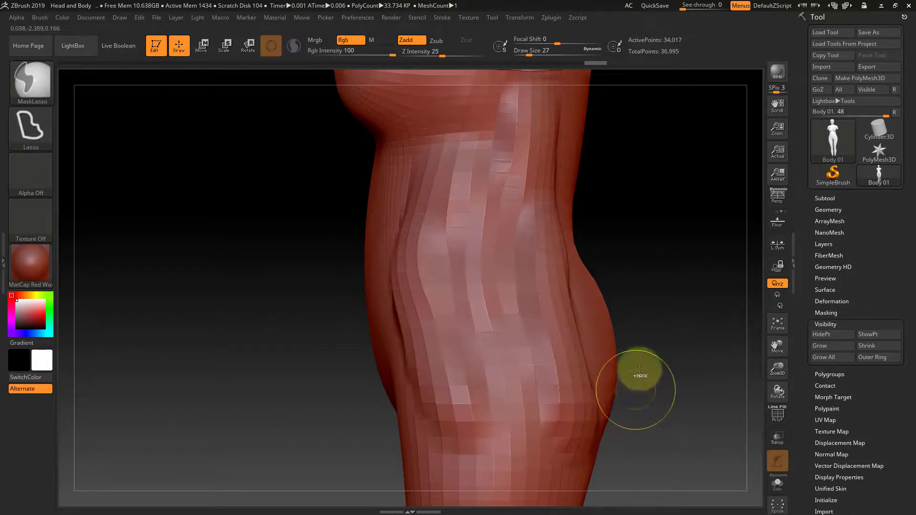
key("ctrl+z")
key("ctrl+z")
key("ctrl+z")
key("ctrl+z")
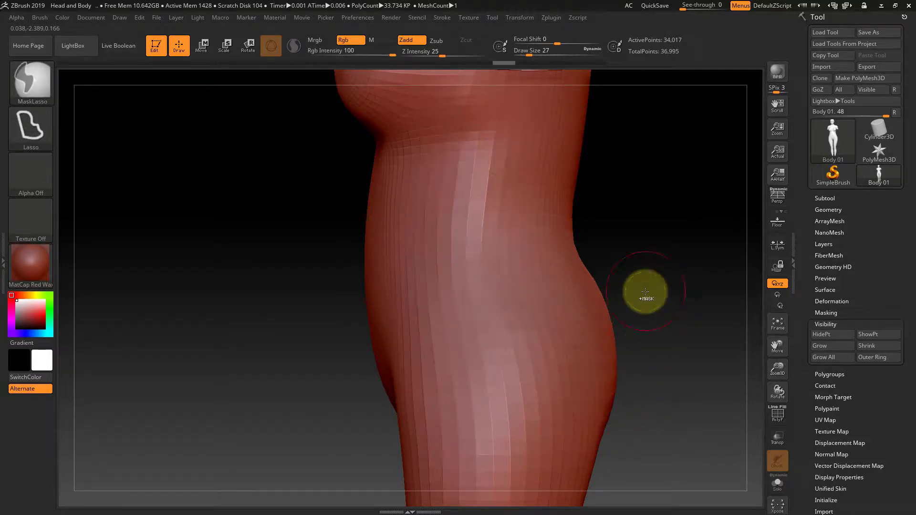
left_click_drag(654, 334, 683, 344, "shift")
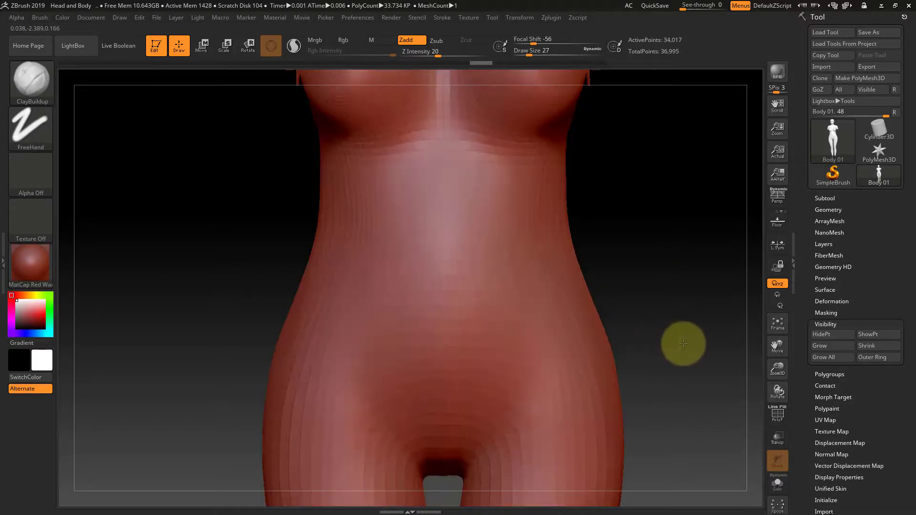
left_click_drag(685, 312, 652, 283, "alt")
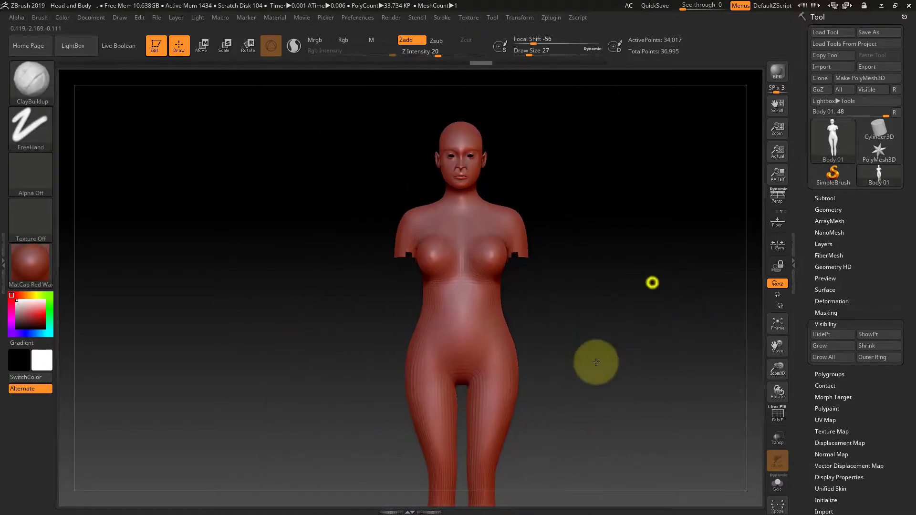
- Unhide the forearms with ShowPt, restoring Body 01 to 36,995 points
left_click_drag(596, 362, 564, 355)
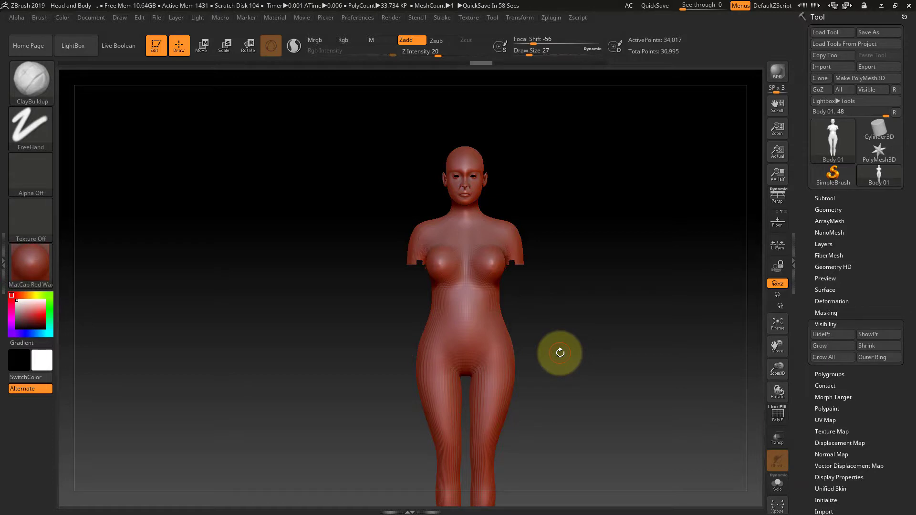
left_click(877, 336)
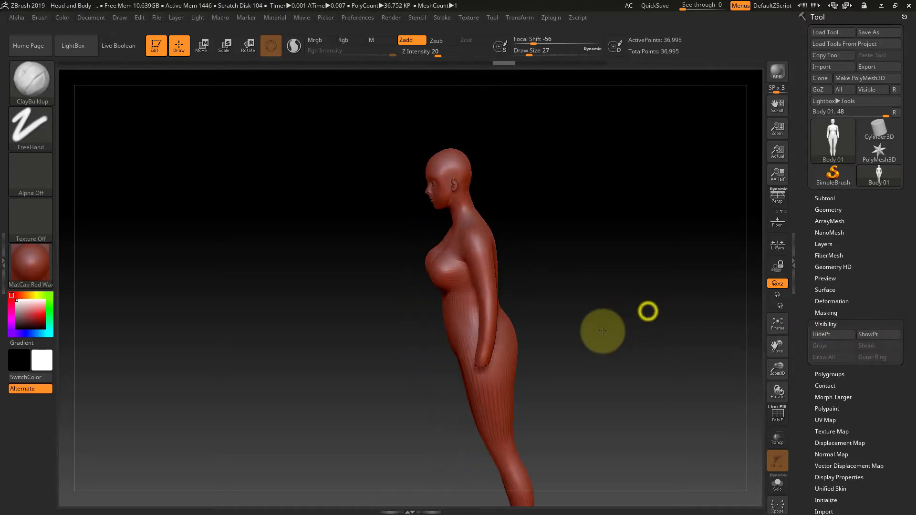